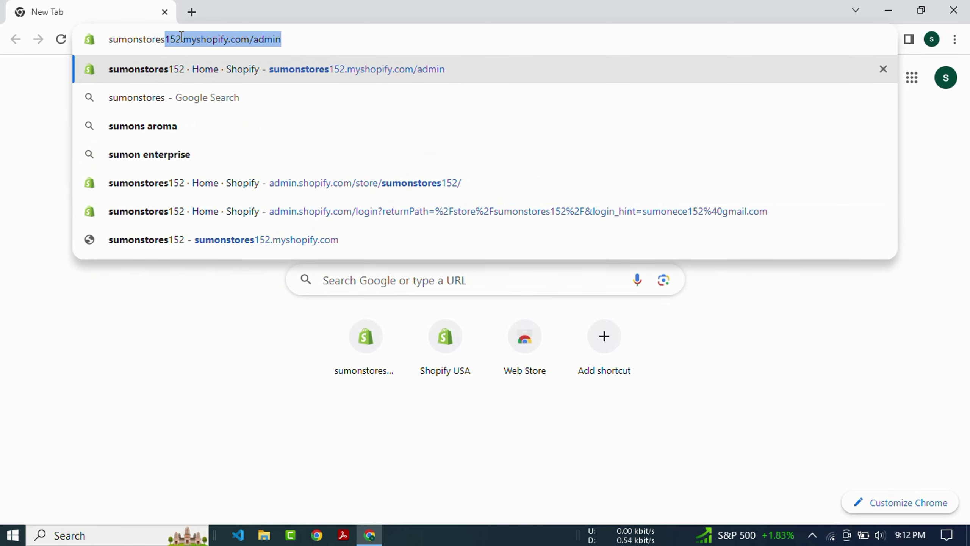
Open the store's admin at sumonstores152.myshopify.com/admin
text(152.)
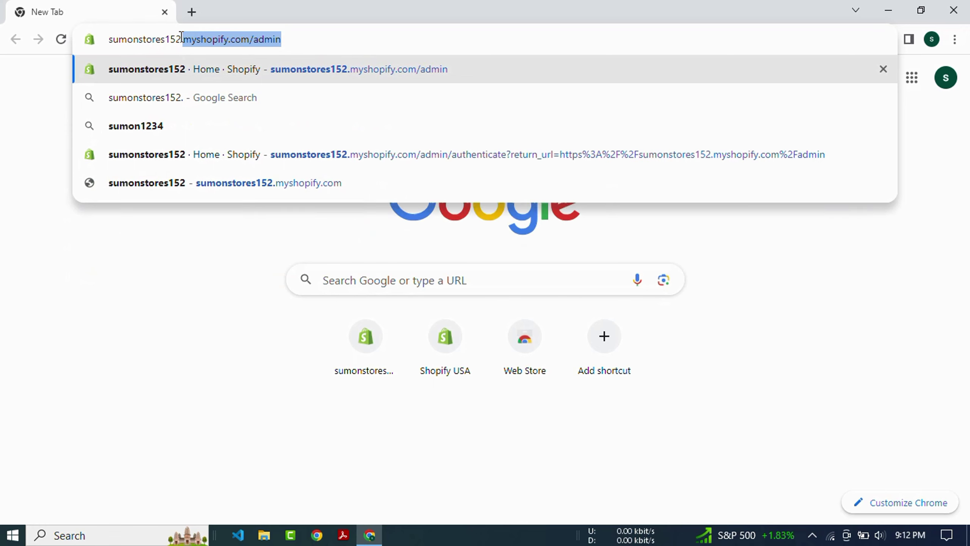
key(BackSpace)
text(.my)
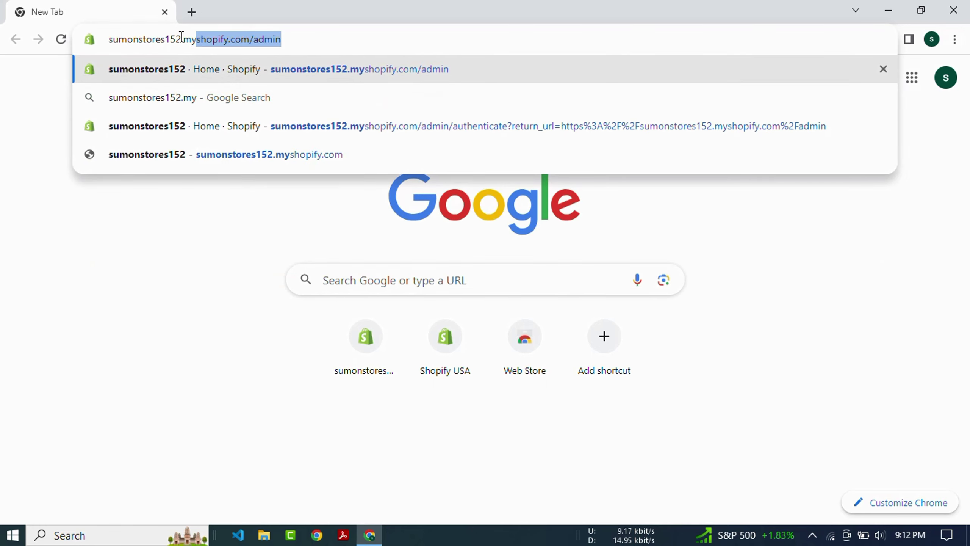
text(shopi)
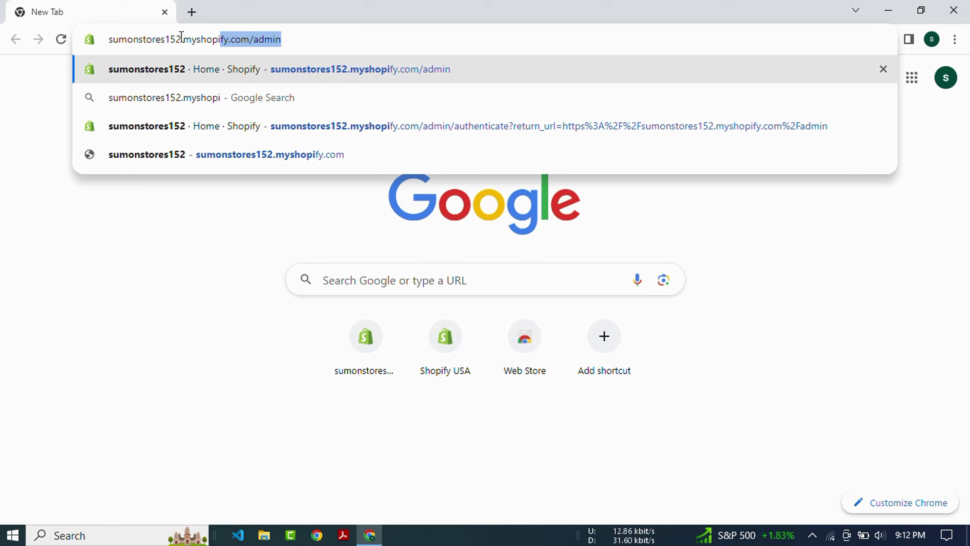
text(fy.com/admin)
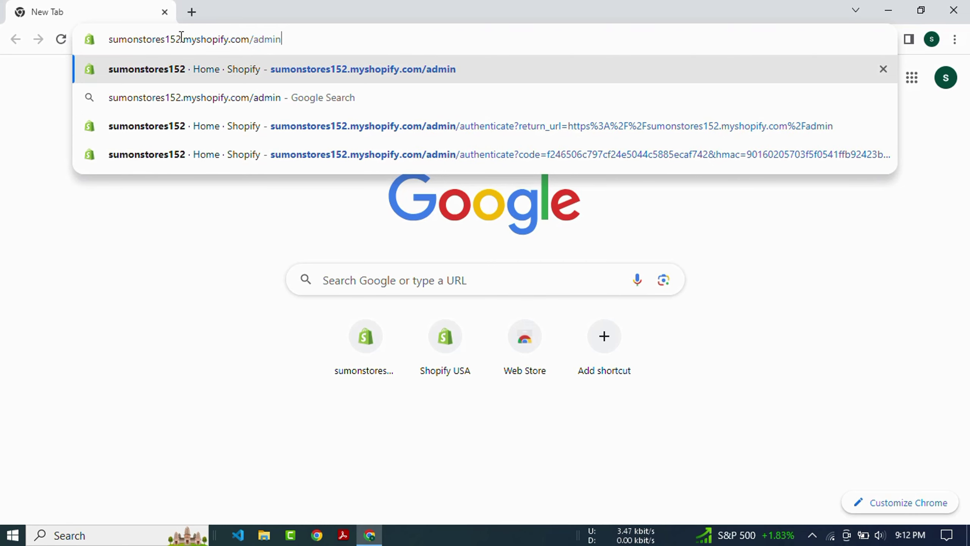
key(Return)
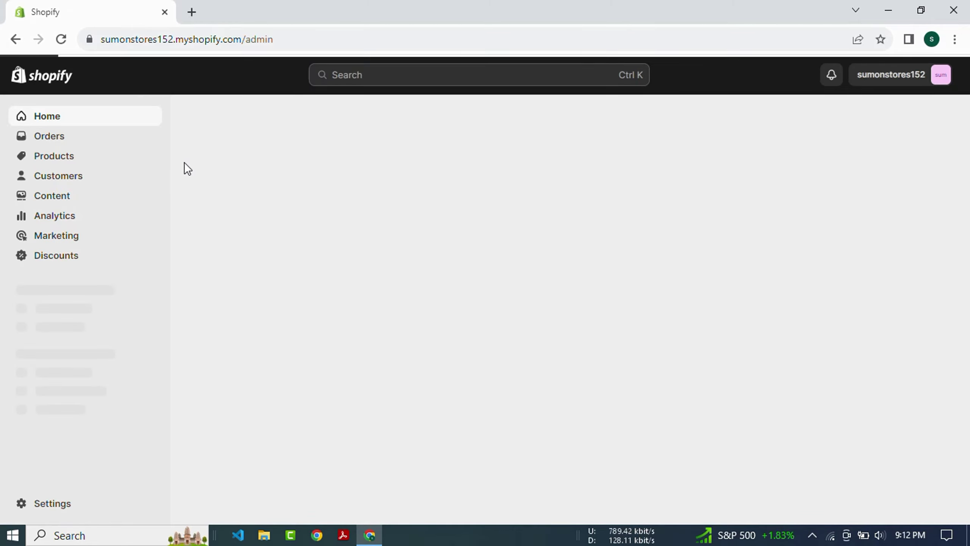
click(115, 179)
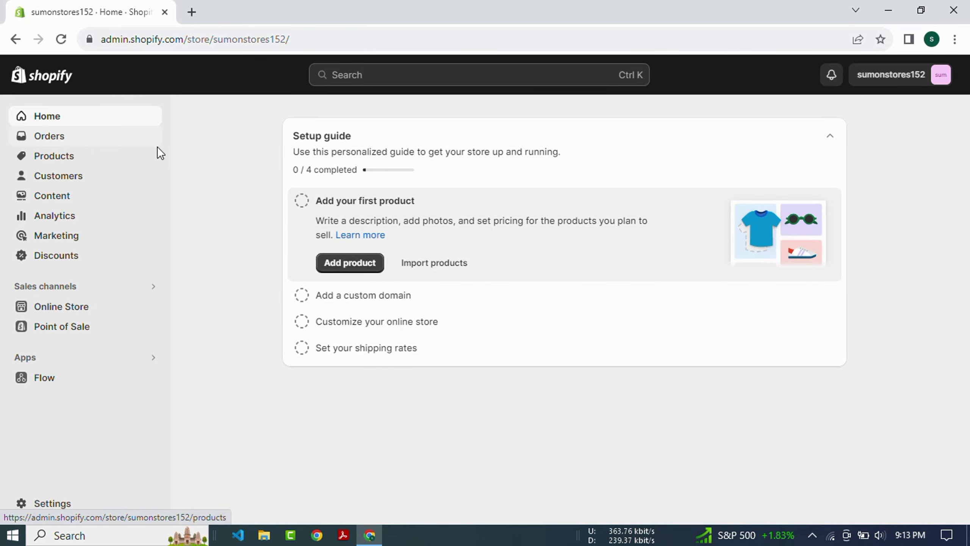
Look through the Orders section, including its Drafts and Abandoned checkouts pages
click(51, 142)
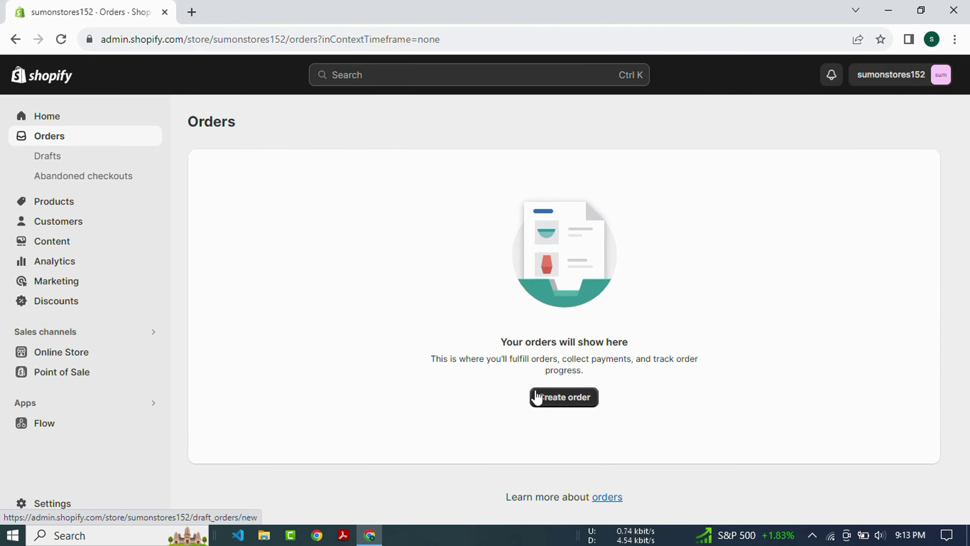
click(60, 166)
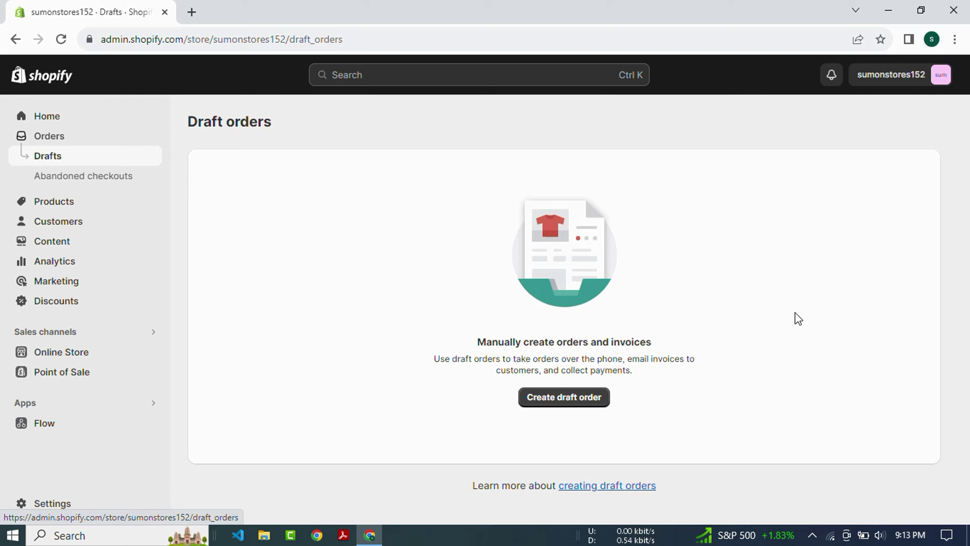
click(95, 180)
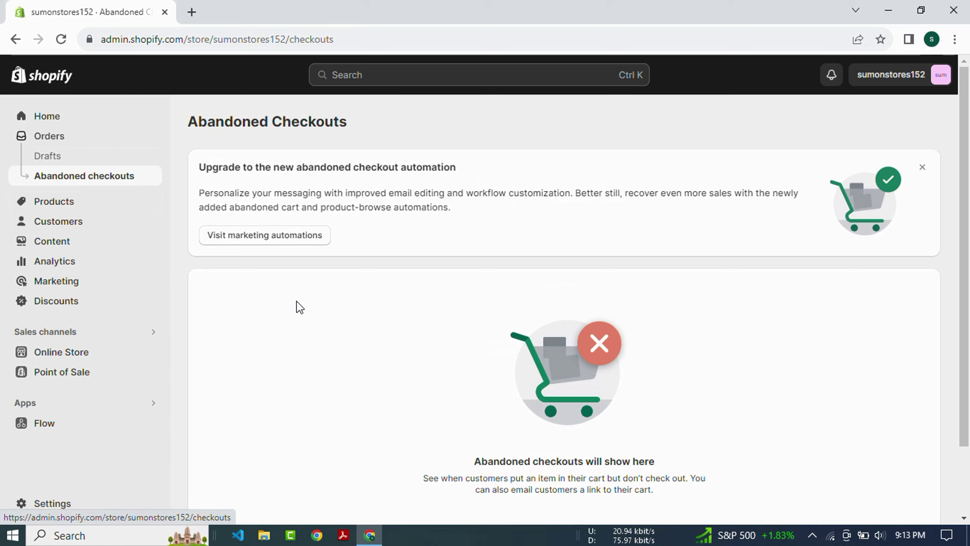
scroll(491, 363, down, 2)
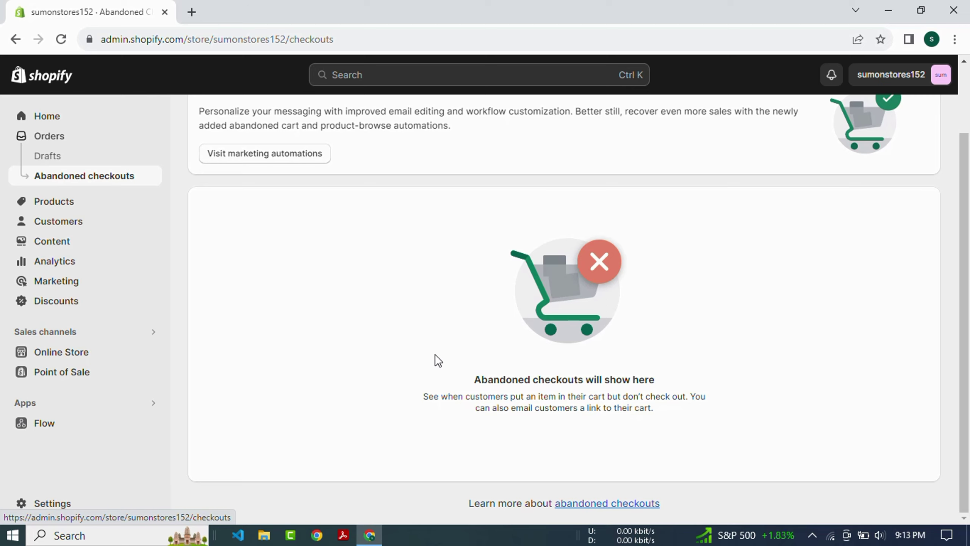
Look through the Products section: Collections, Inventory, Purchase orders, Transfers, Gift cards and Catalogs
click(63, 211)
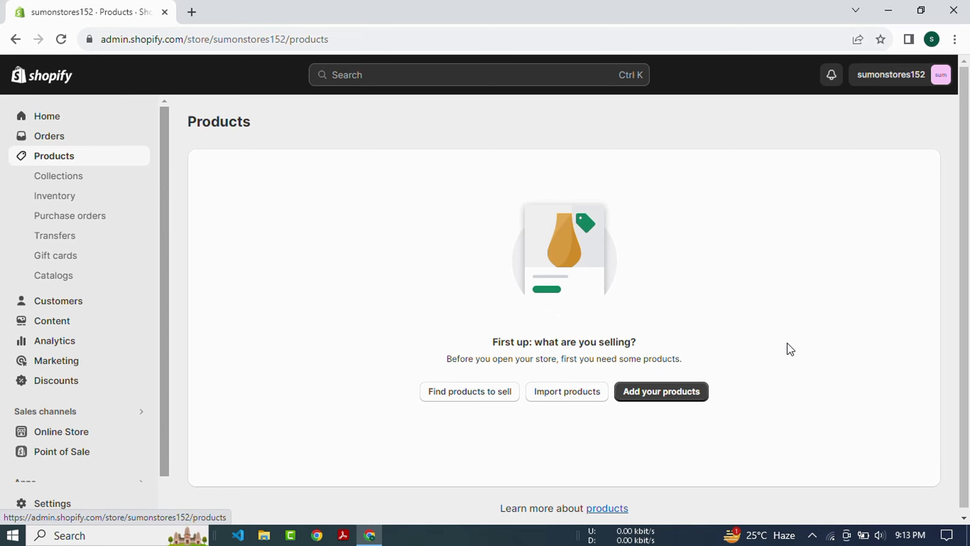
click(59, 179)
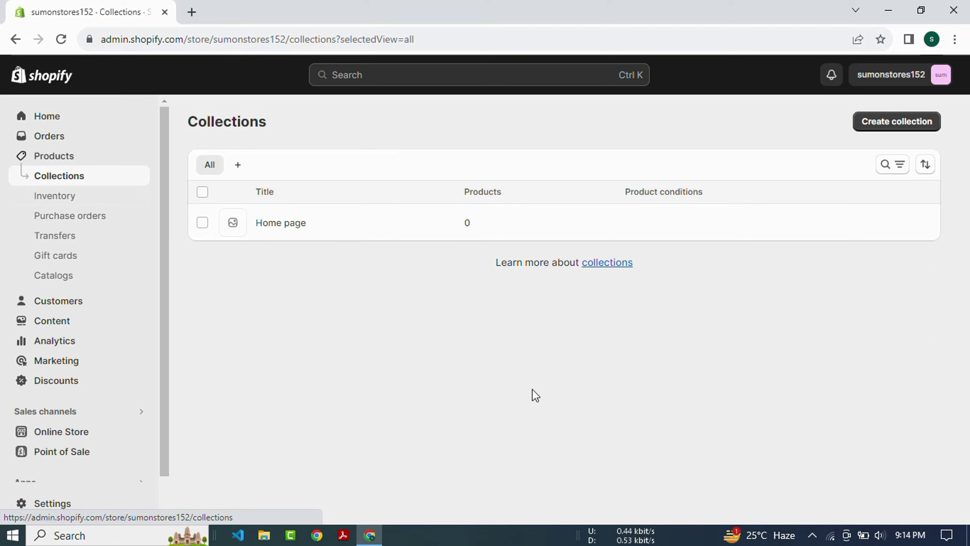
click(63, 197)
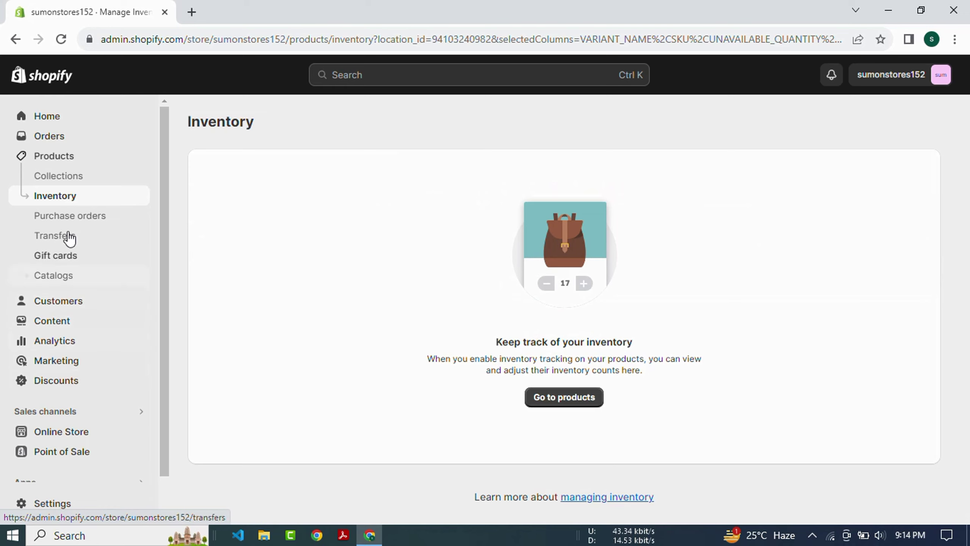
click(69, 217)
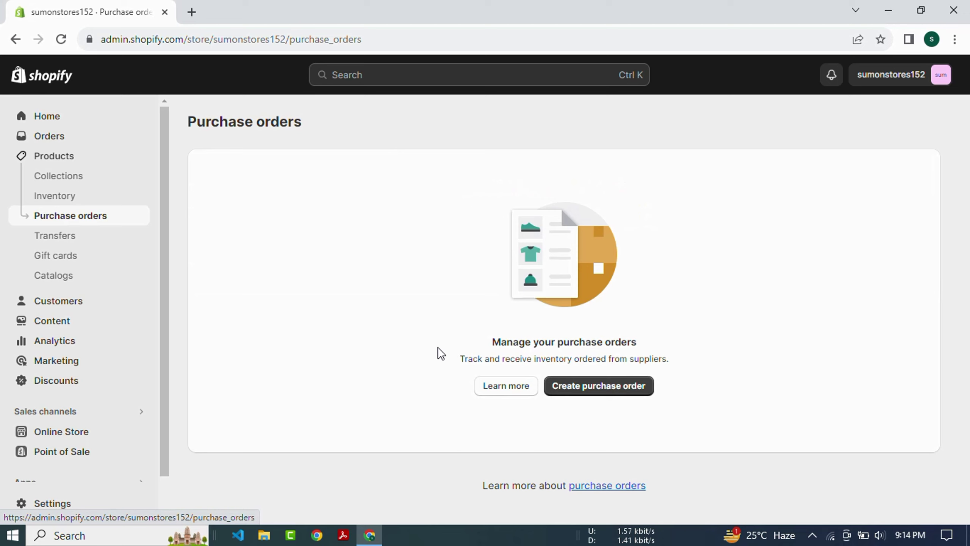
click(63, 239)
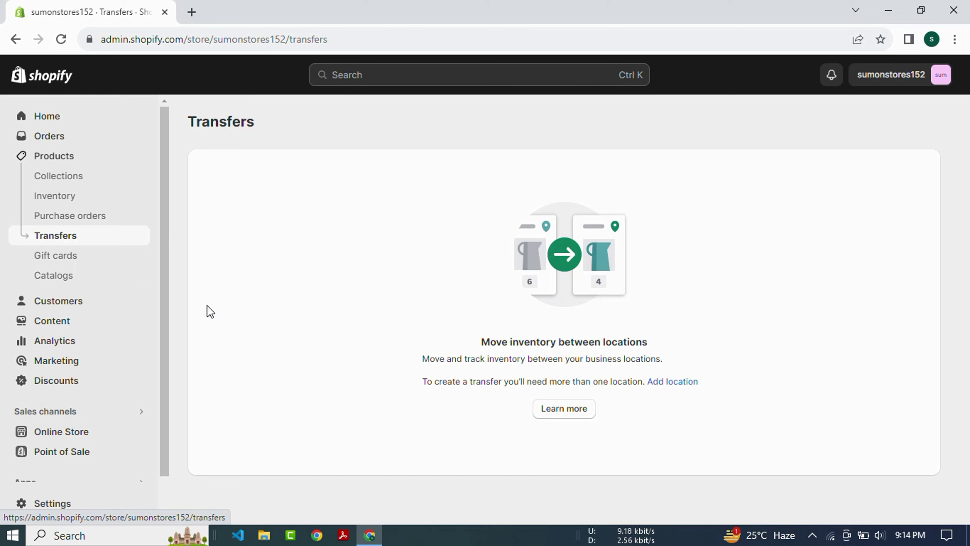
click(63, 257)
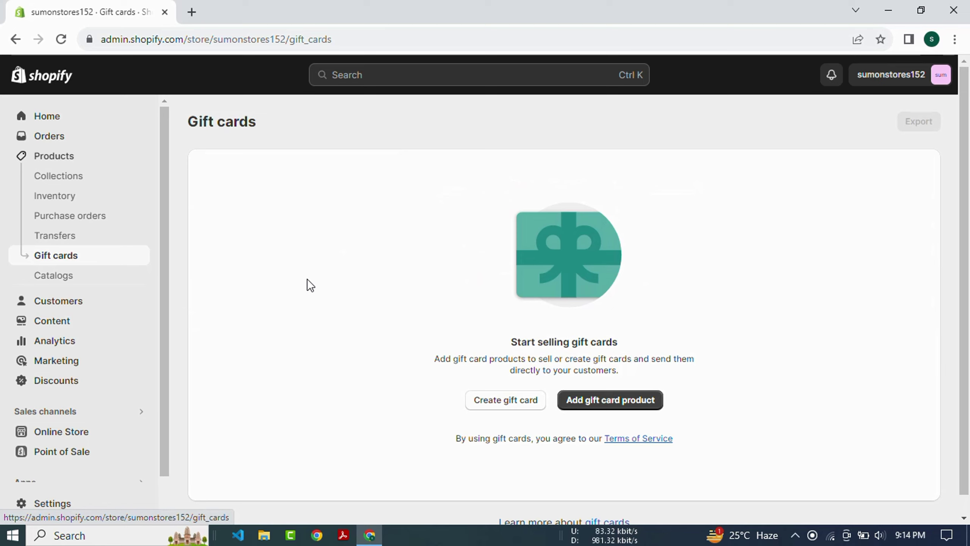
click(58, 281)
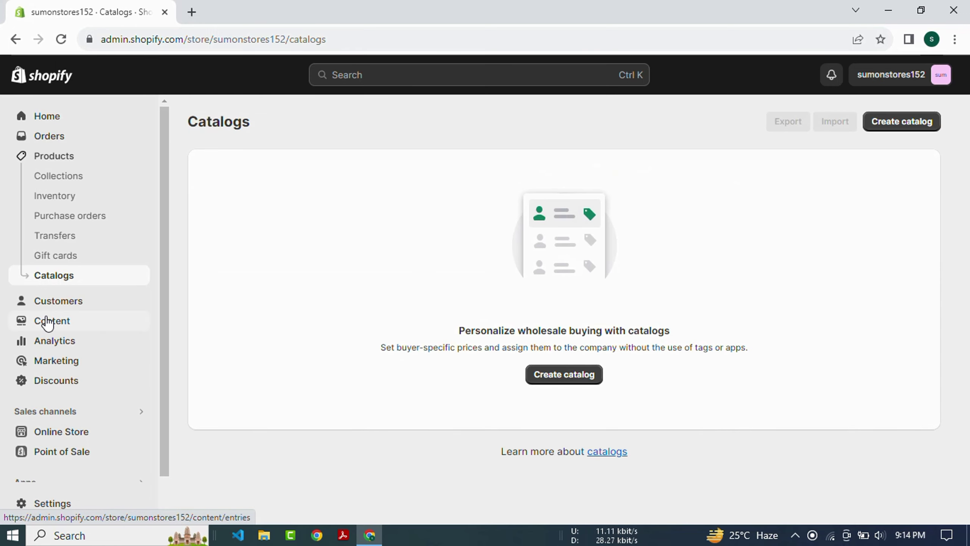
View the Customers page and the Metaobjects page of the Content section
click(72, 303)
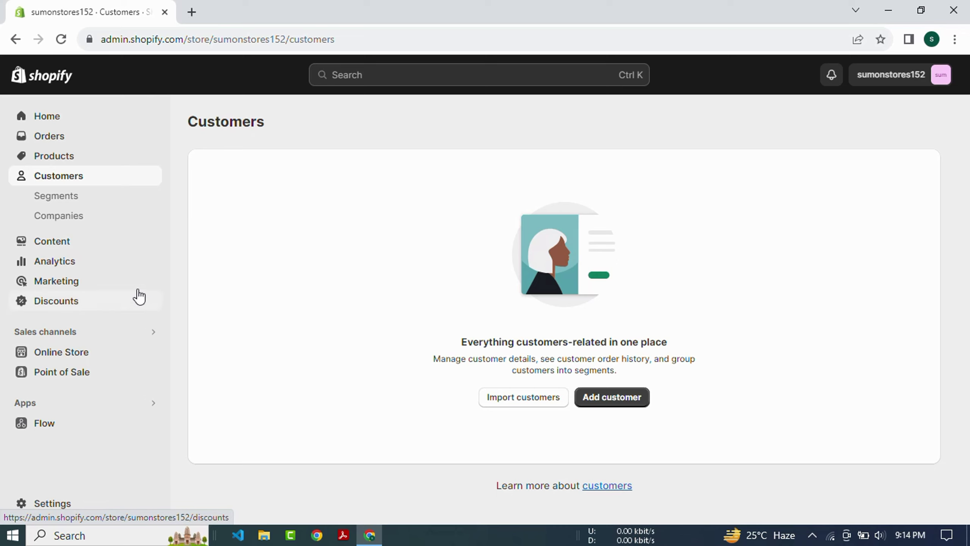
click(63, 244)
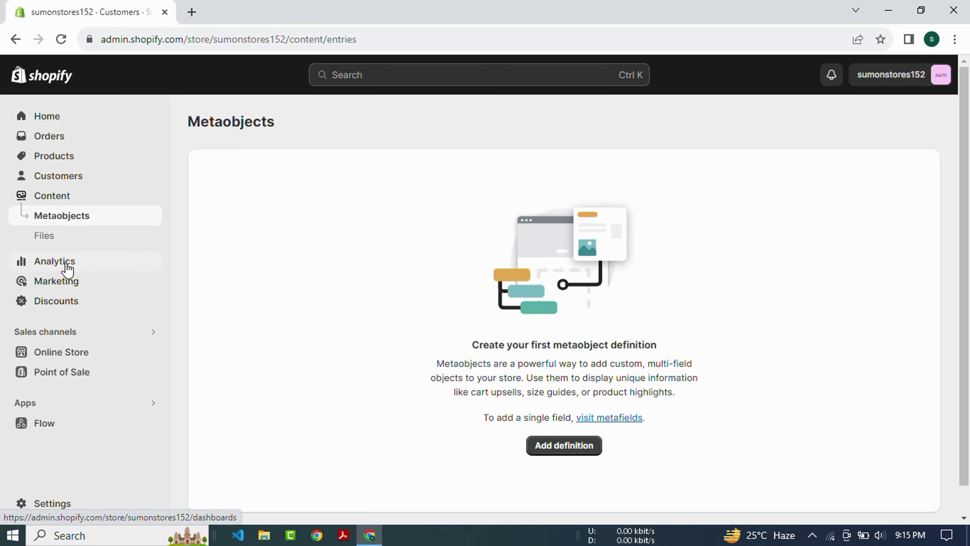
Examine the Analytics dashboard, the Reports list and the Live View globe from different angles
click(64, 264)
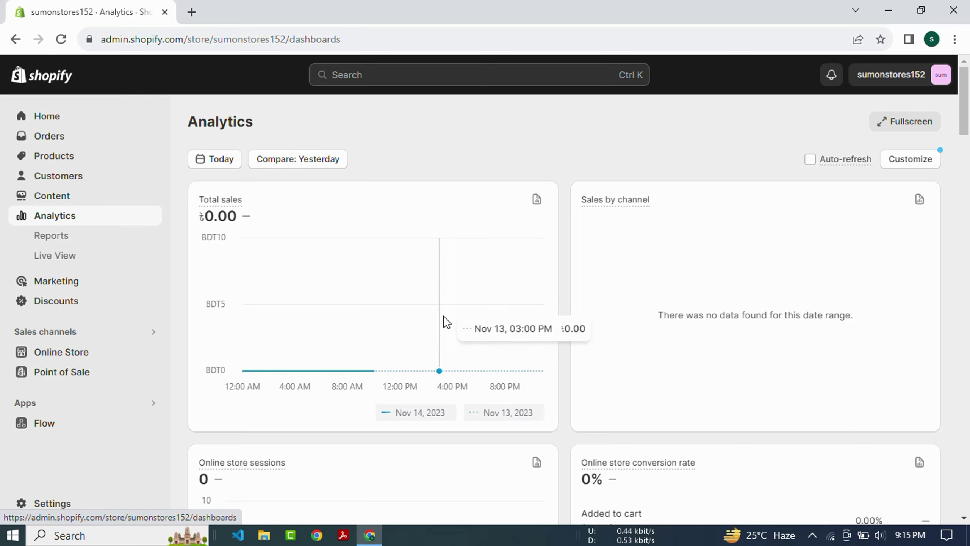
scroll(457, 320, down, 3)
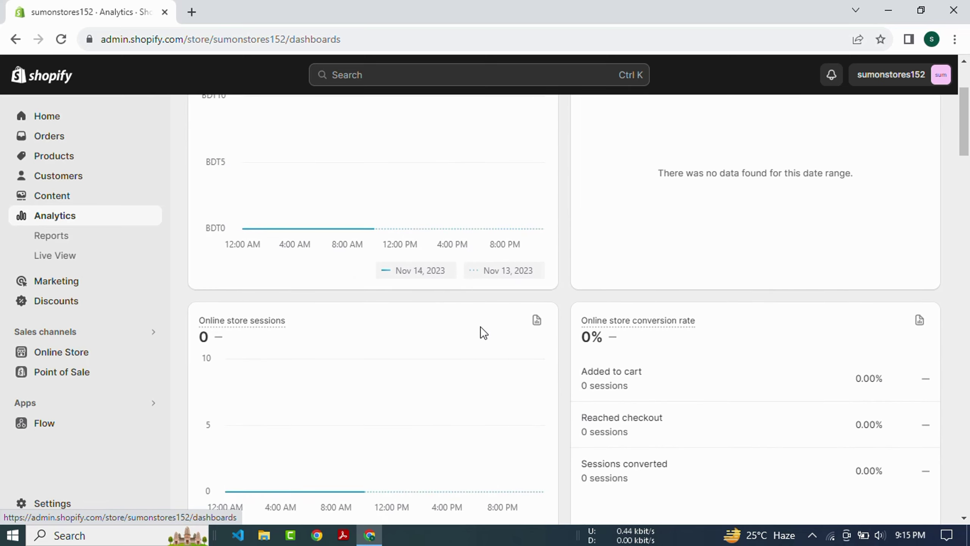
scroll(480, 327, up, 2)
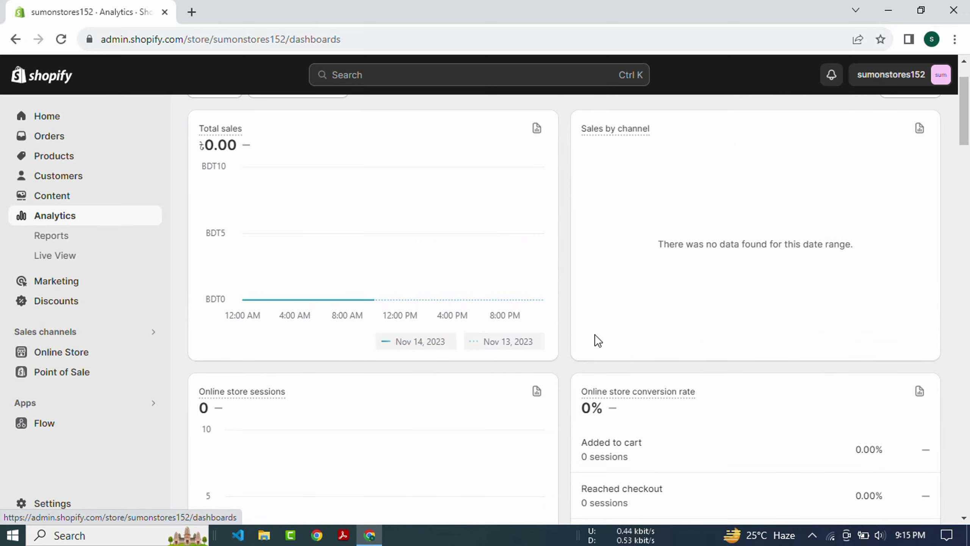
click(60, 241)
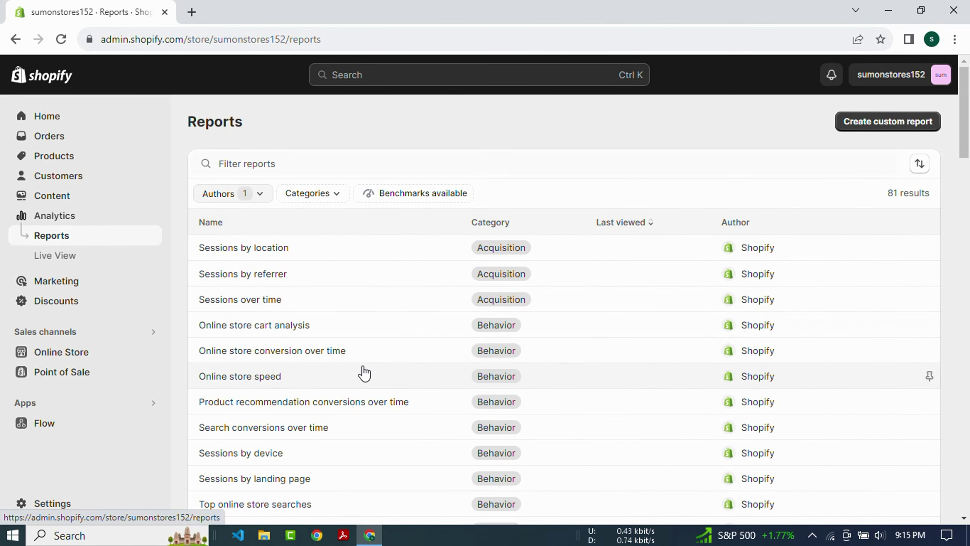
click(67, 264)
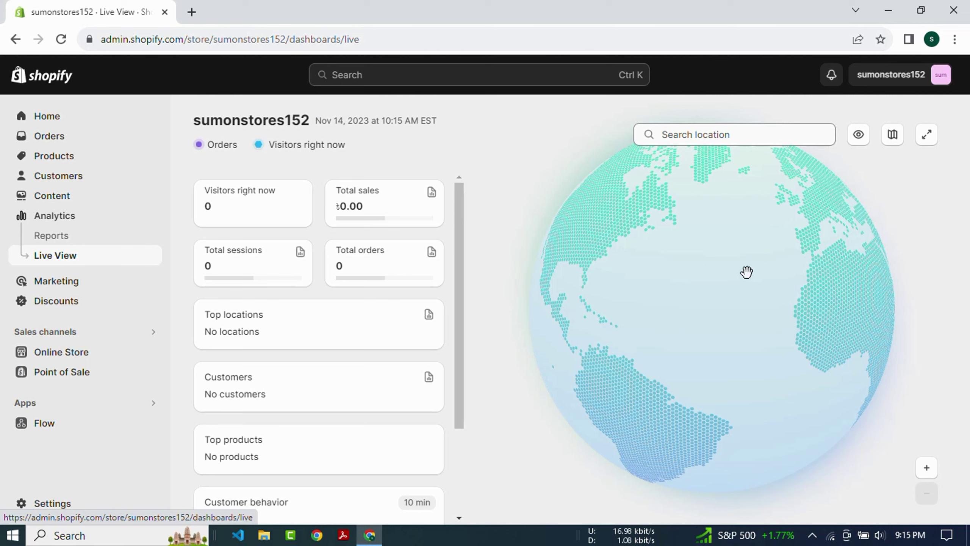
drag(758, 232, 743, 434)
drag(799, 219, 731, 260)
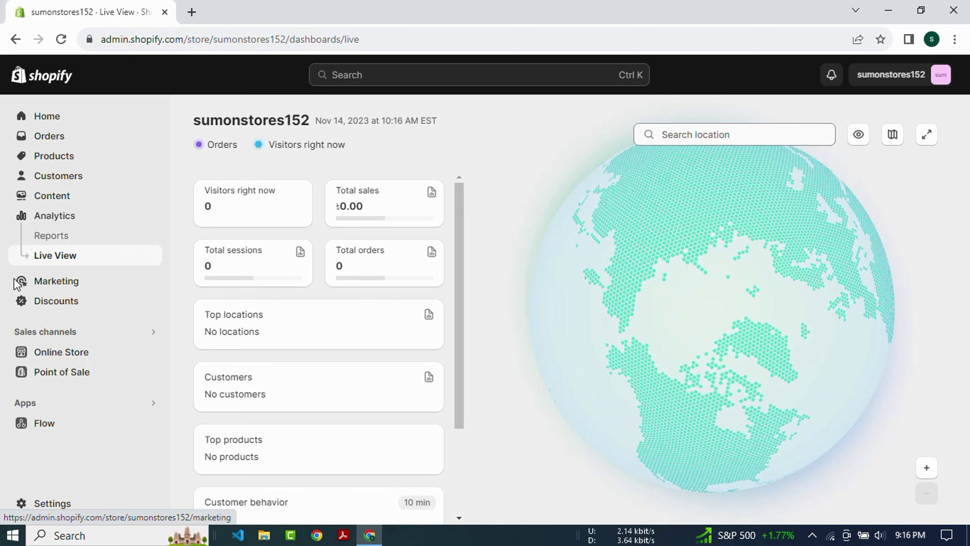
Review the Marketing overview with its Campaigns and Automations pages, plus the Discounts page
click(58, 287)
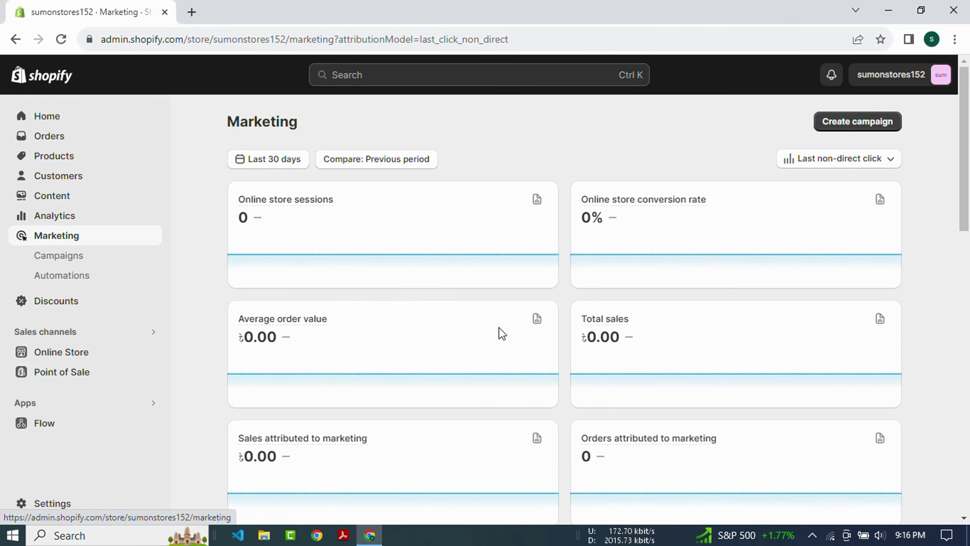
click(58, 257)
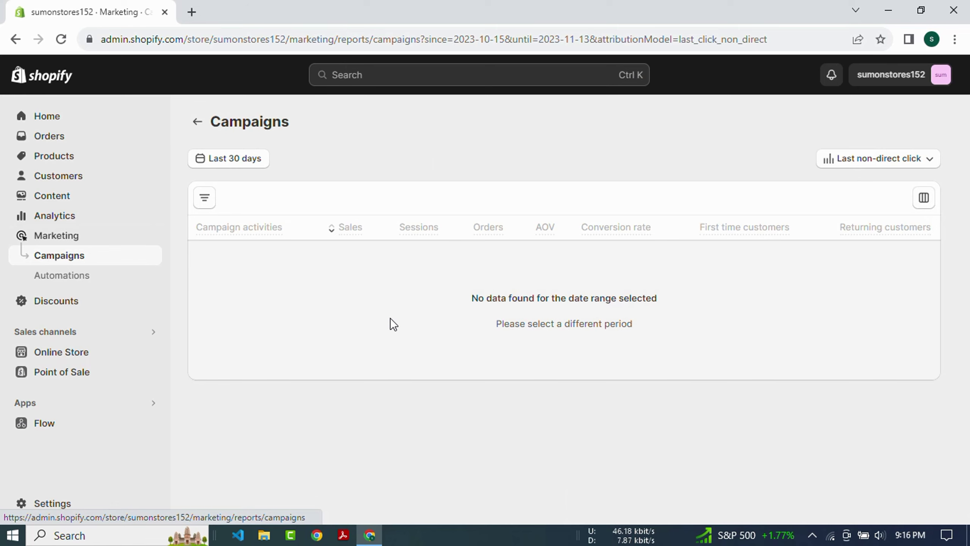
click(77, 285)
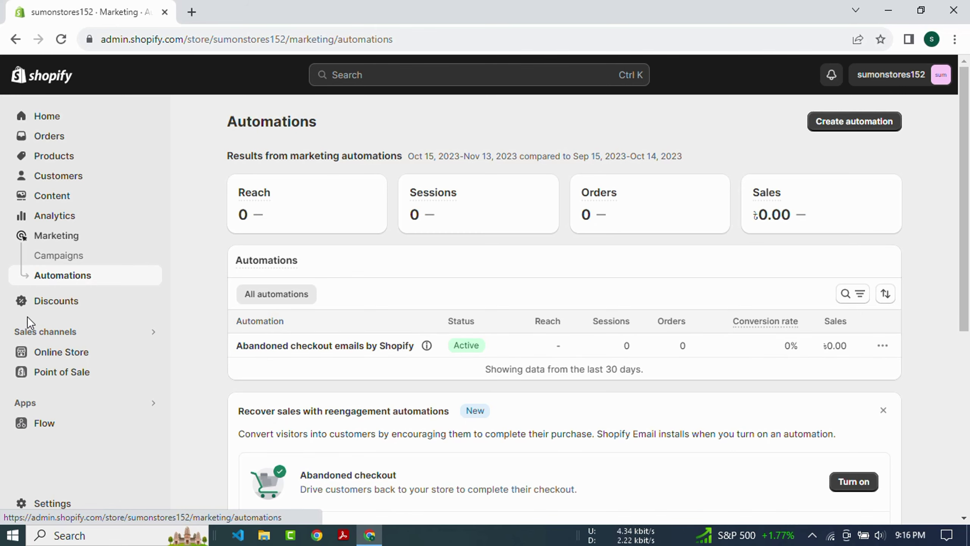
click(54, 302)
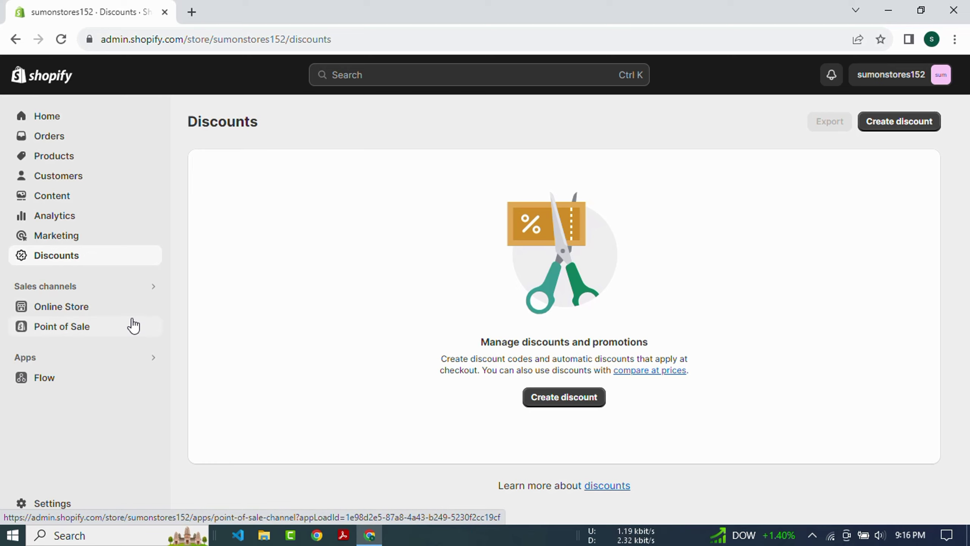
Look through the Online Store channel's Themes, Blog posts, Pages, Navigation and Preferences
click(57, 311)
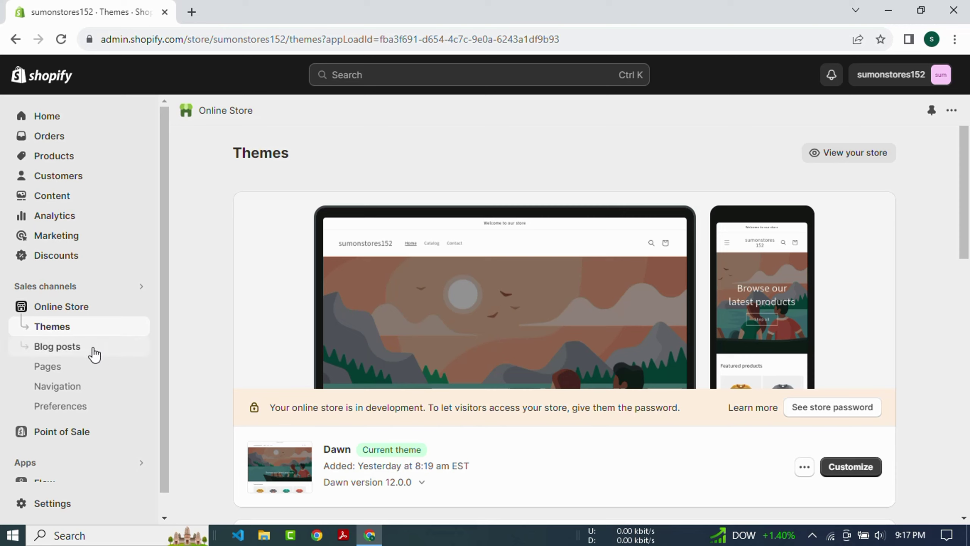
click(65, 354)
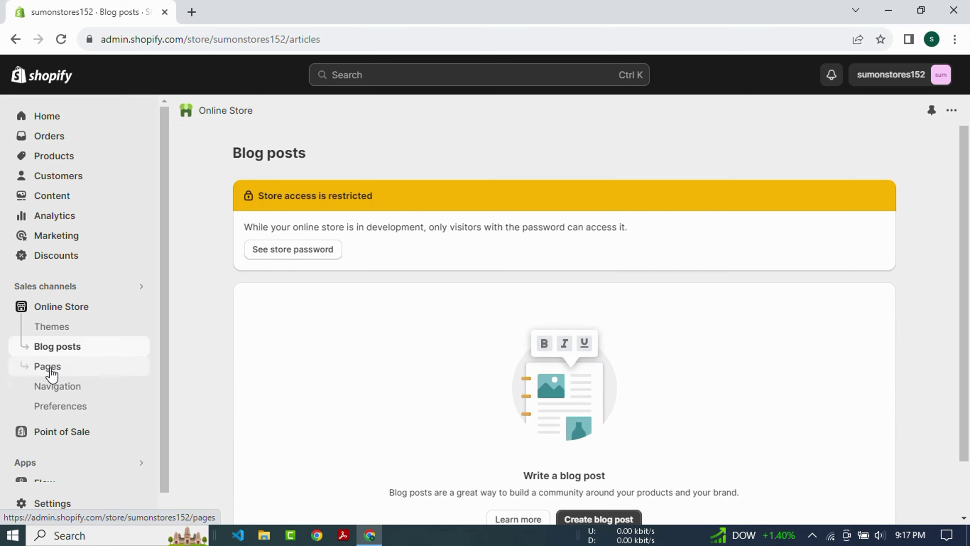
click(50, 373)
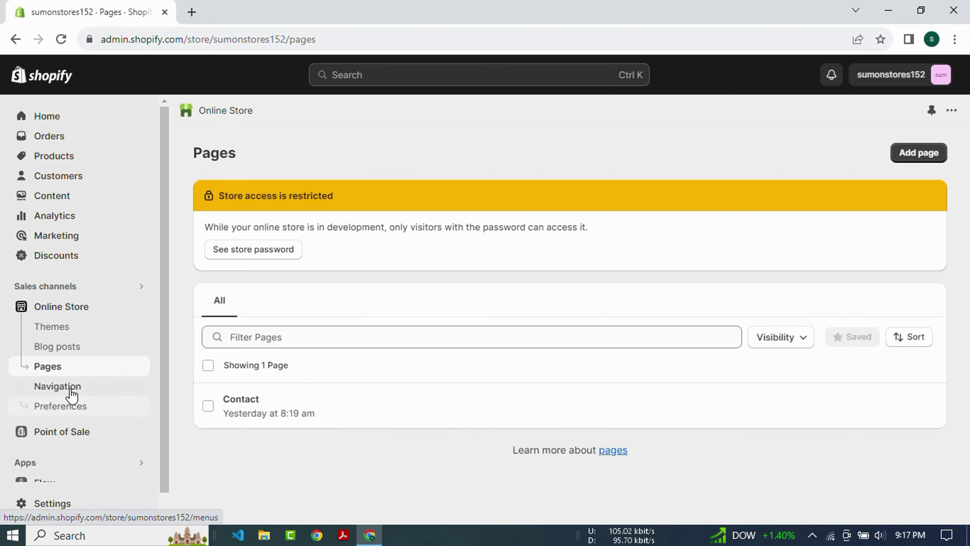
click(68, 391)
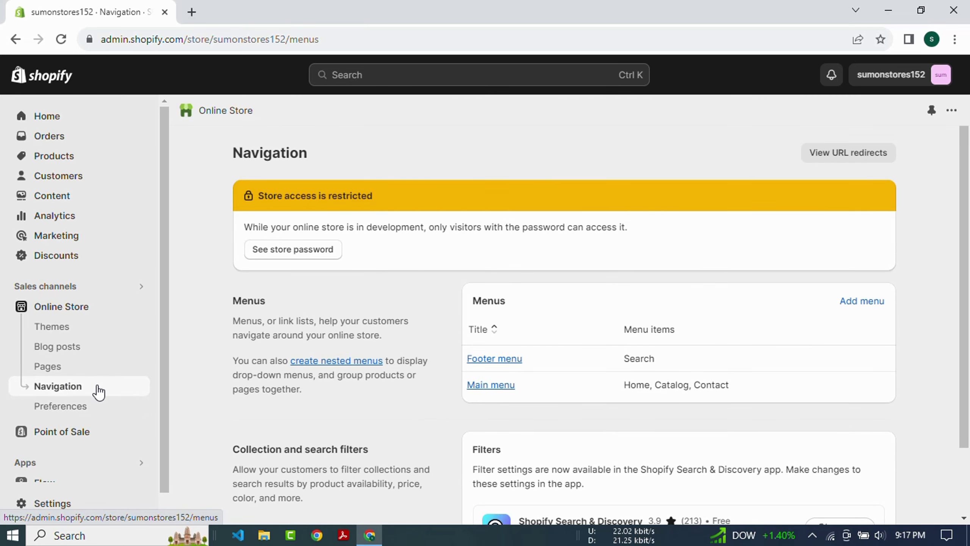
scroll(76, 394, down, 1)
click(61, 388)
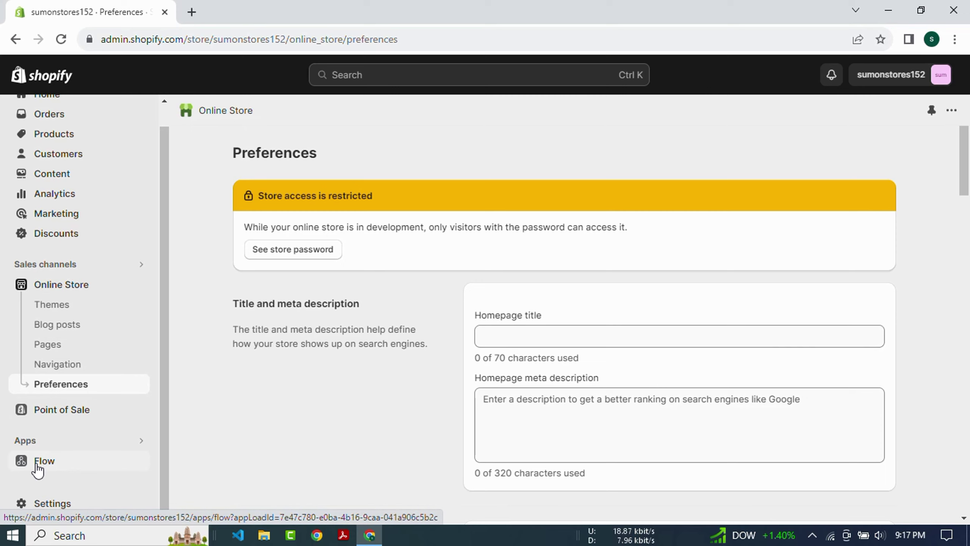
Open the store settings at Store details
click(52, 508)
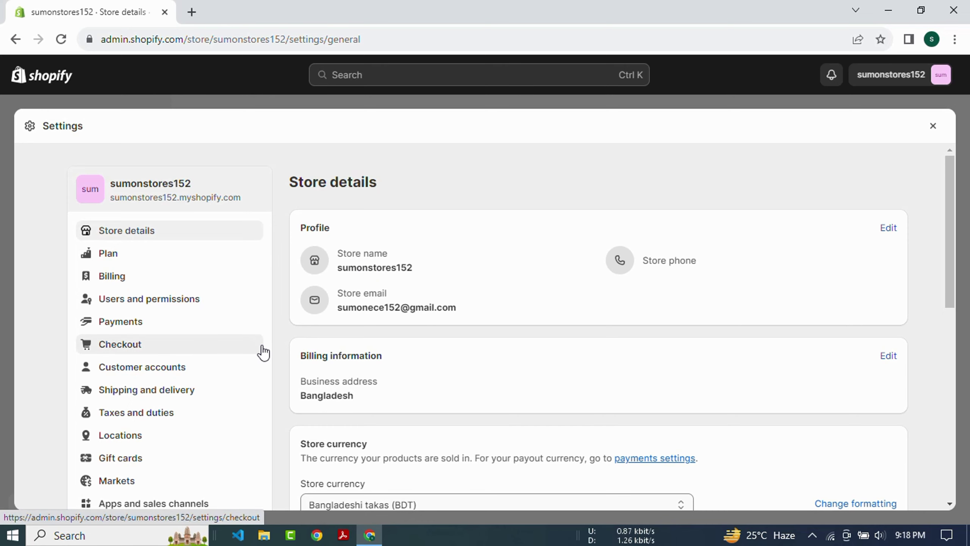
Review the Store details, Plan, Billing, and Users and permissions settings, including the store owner and staff sections
scroll(262, 352, down, 2)
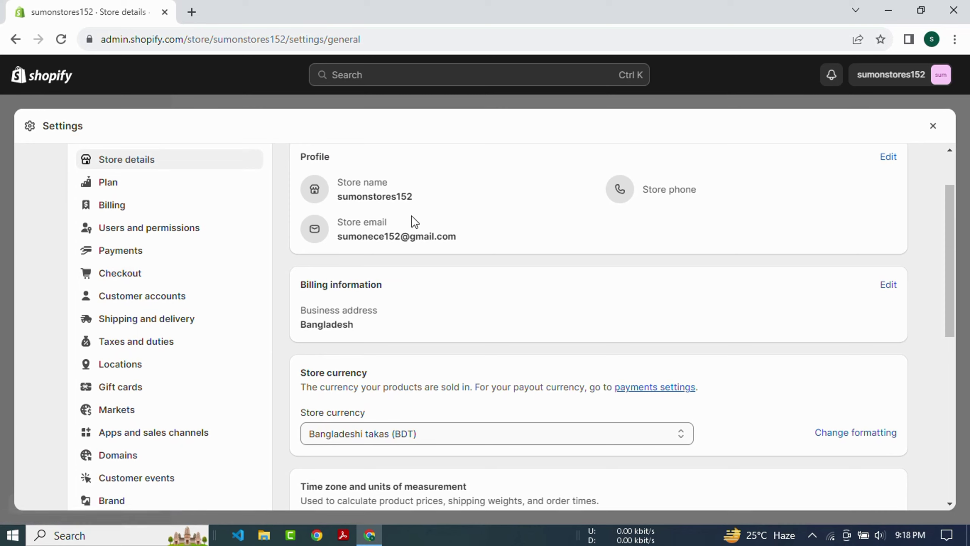
click(127, 189)
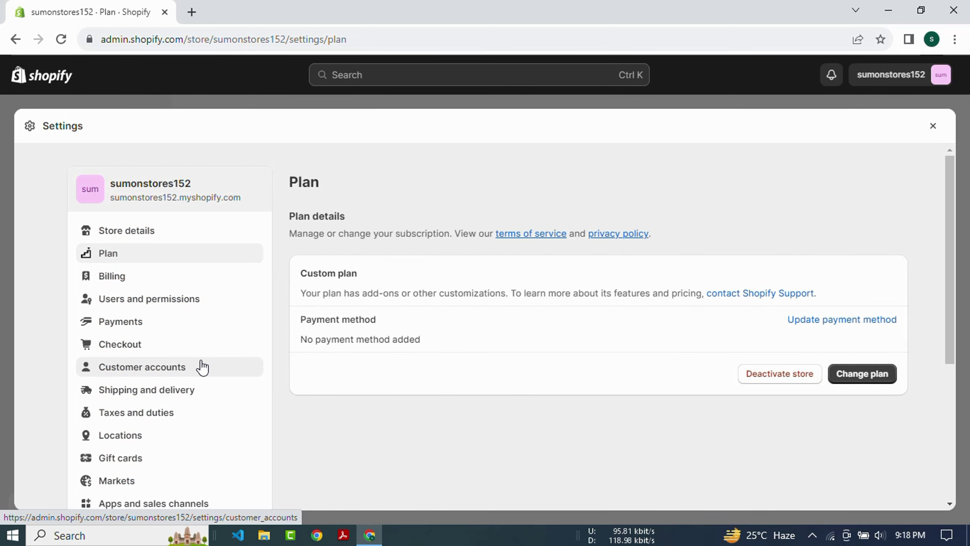
click(129, 282)
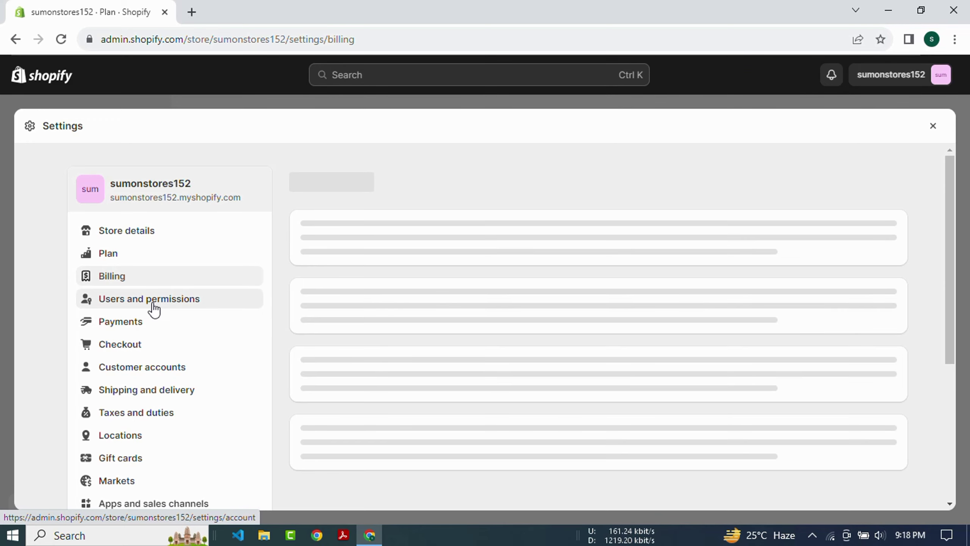
click(154, 309)
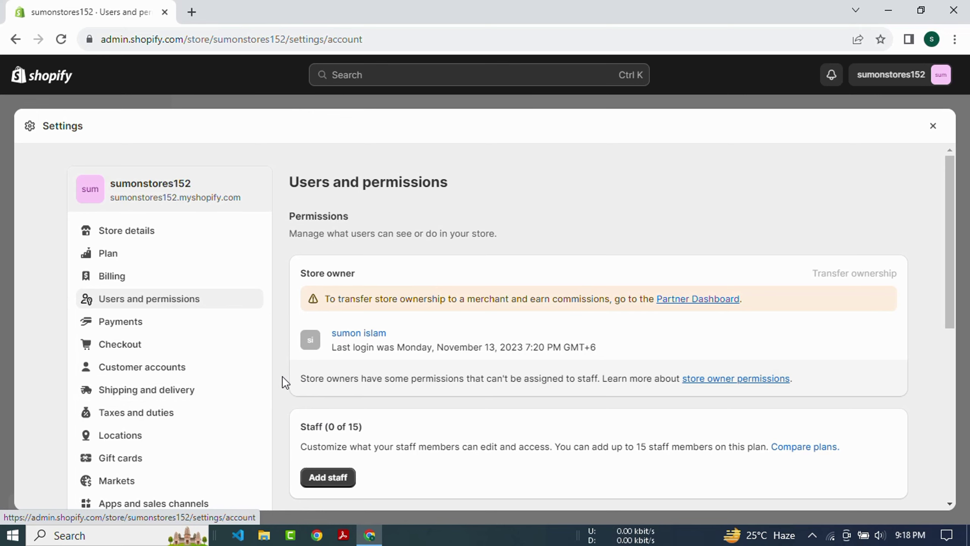
scroll(249, 405, down, 2)
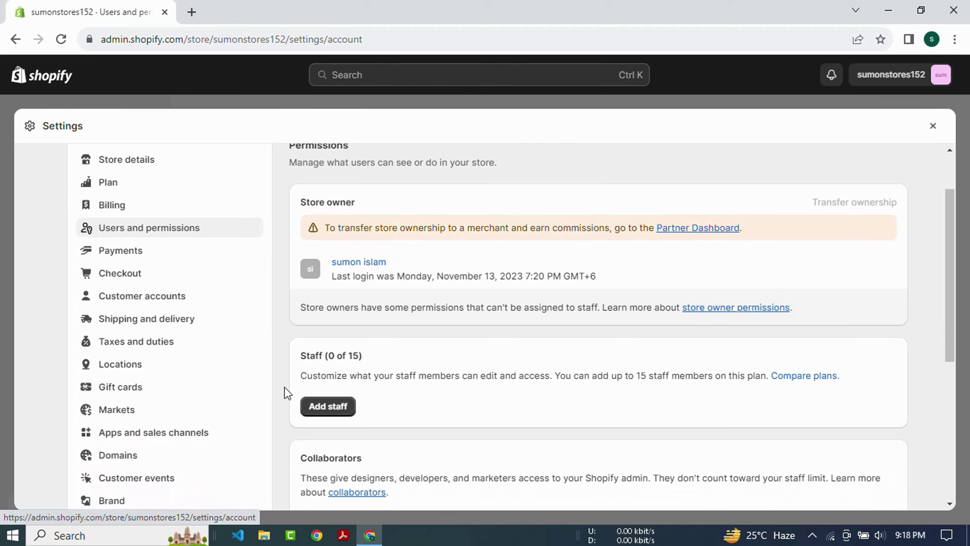
Look through the Payments, Checkout and Customer accounts settings and the remaining settings categories, and close the settings
click(141, 251)
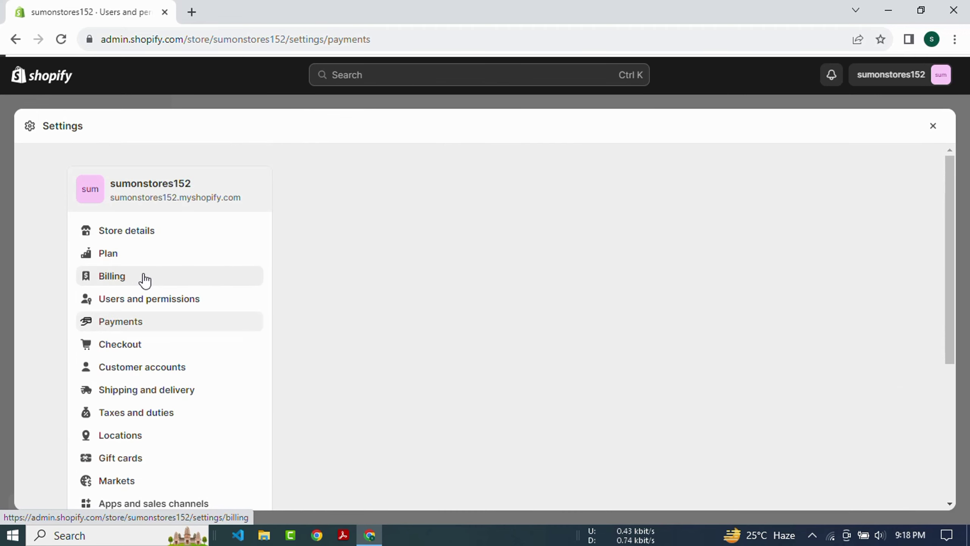
click(132, 348)
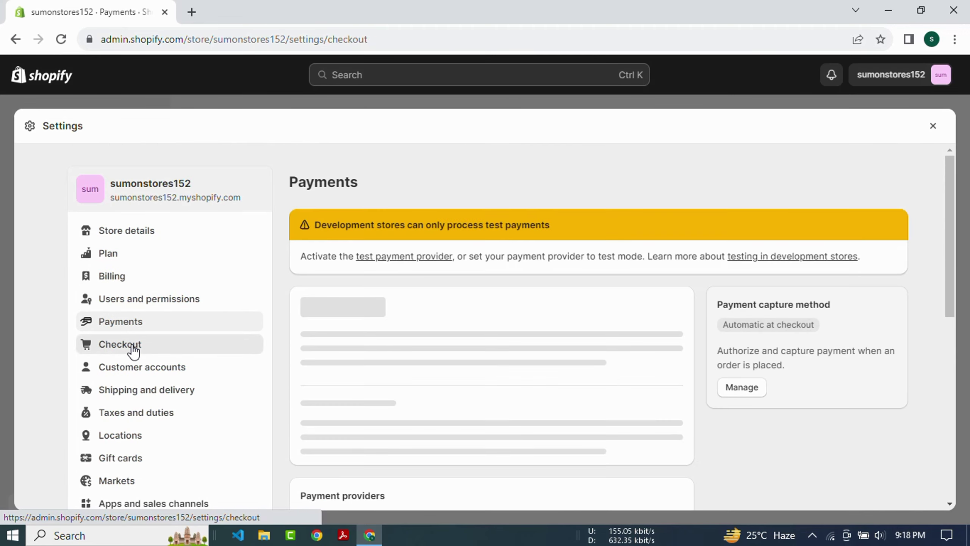
click(157, 373)
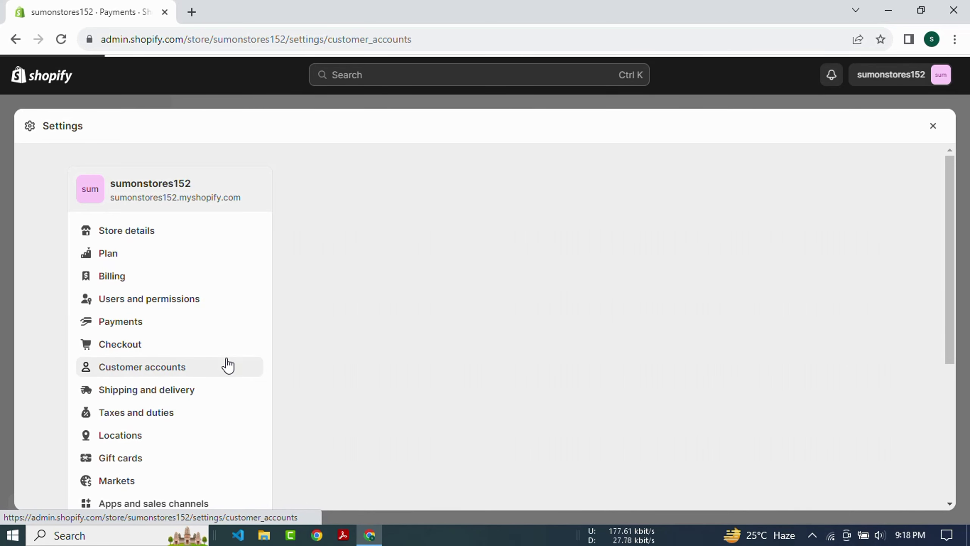
scroll(229, 365, down, 3)
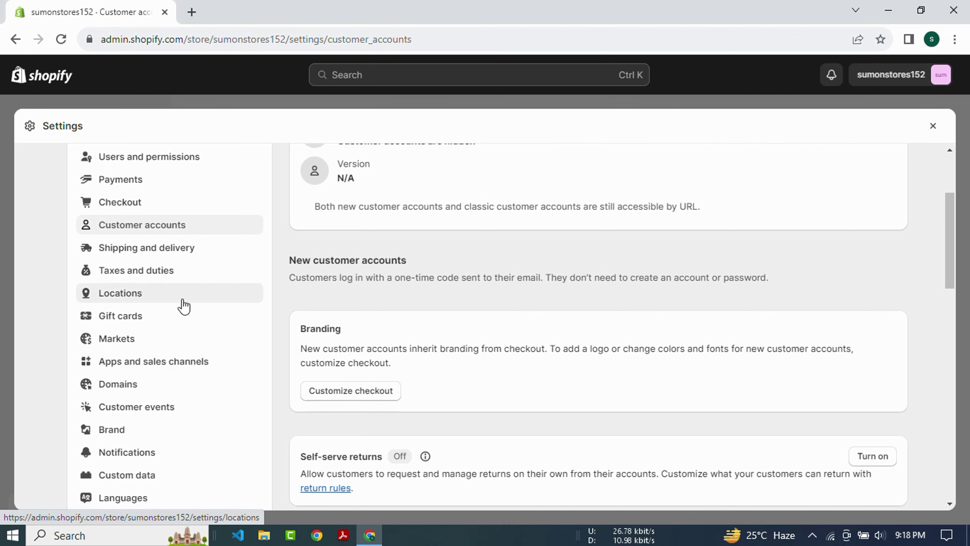
scroll(138, 440, down, 3)
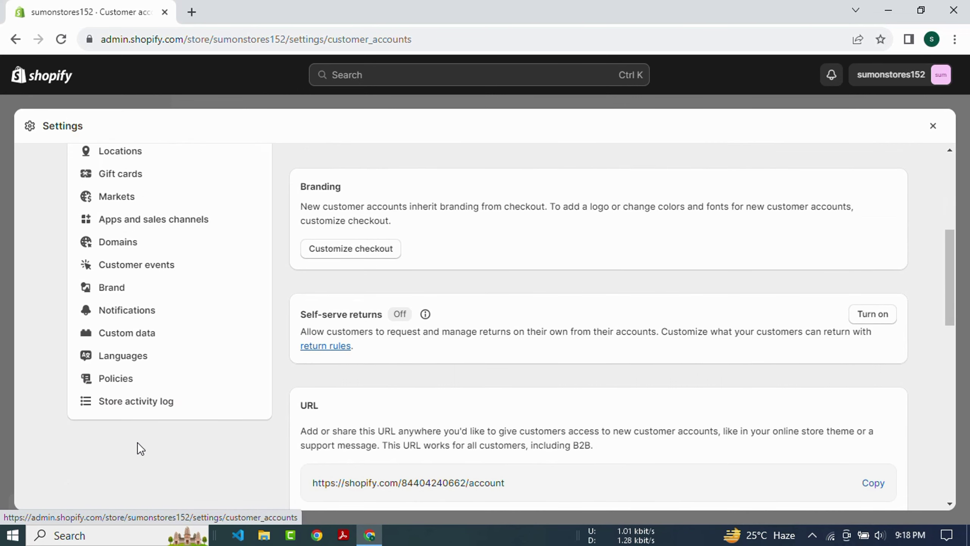
scroll(134, 411, up, 6)
scroll(736, 263, down, 2)
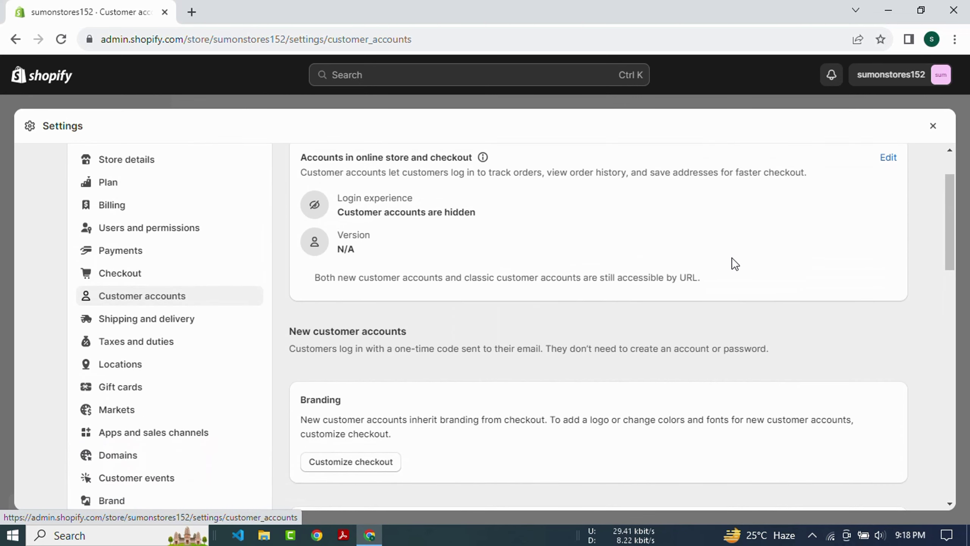
click(933, 126)
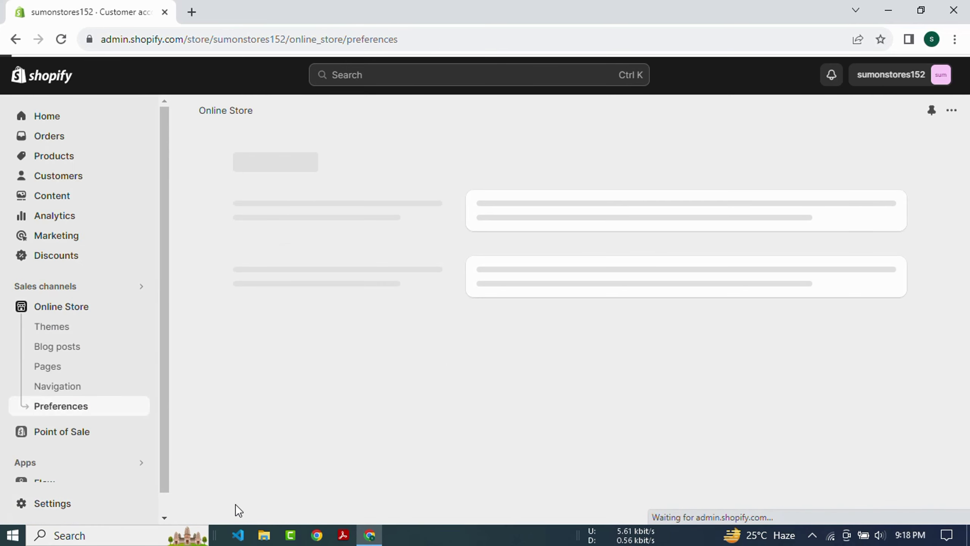